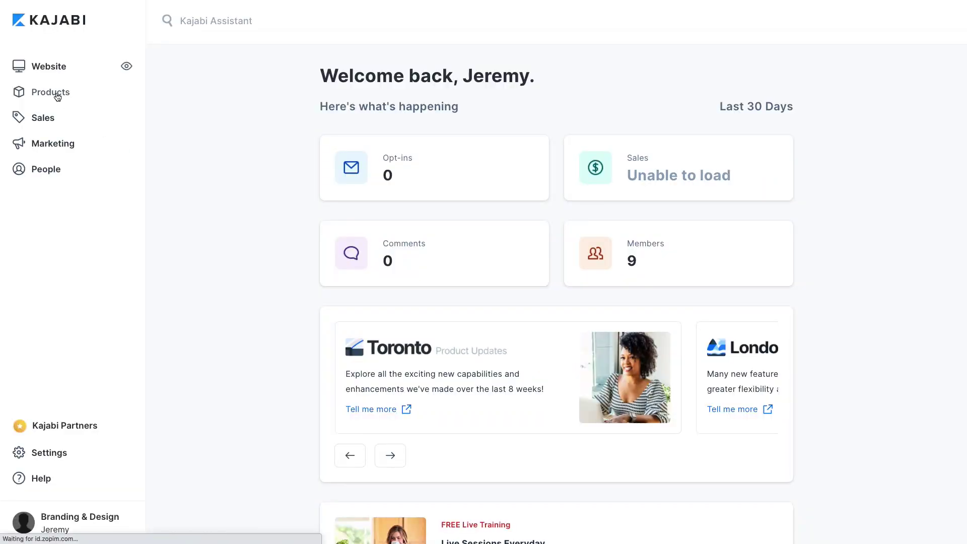
From Products > Podcasts, start a new podcast and continue with Public Podcast selected
{"action": "left_click", "coordinate": [58, 96]}
{"action": "left_click", "coordinate": [54, 132]}
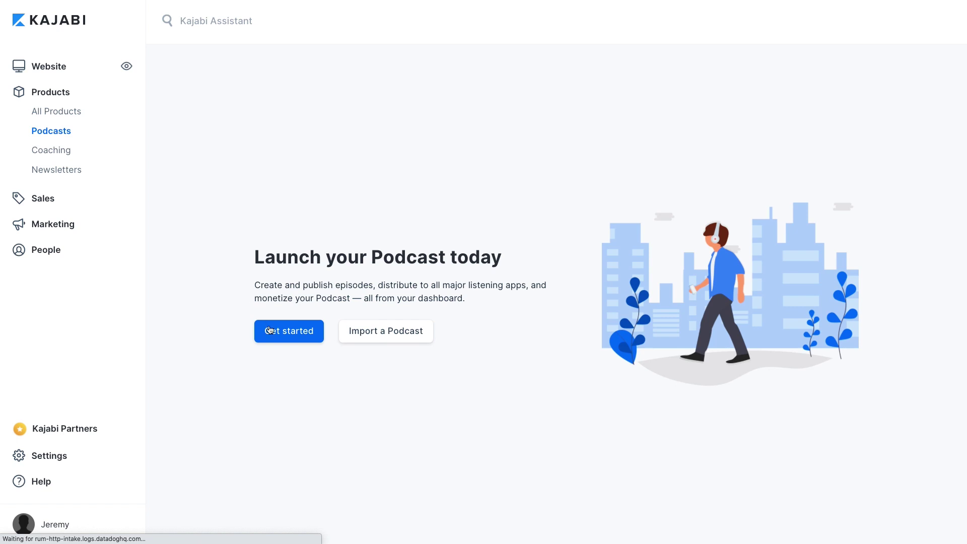
{"action": "left_click", "coordinate": [270, 330]}
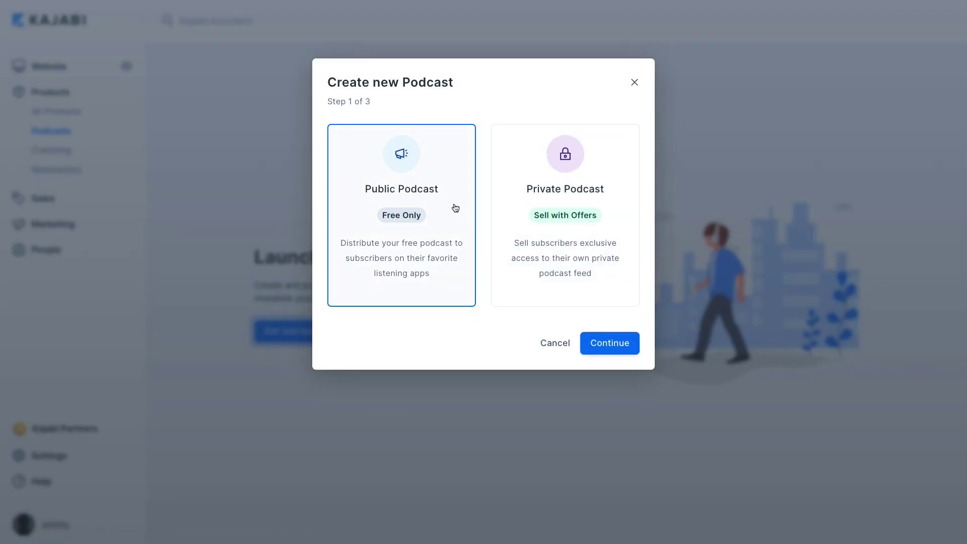
{"action": "left_click", "coordinate": [593, 344]}
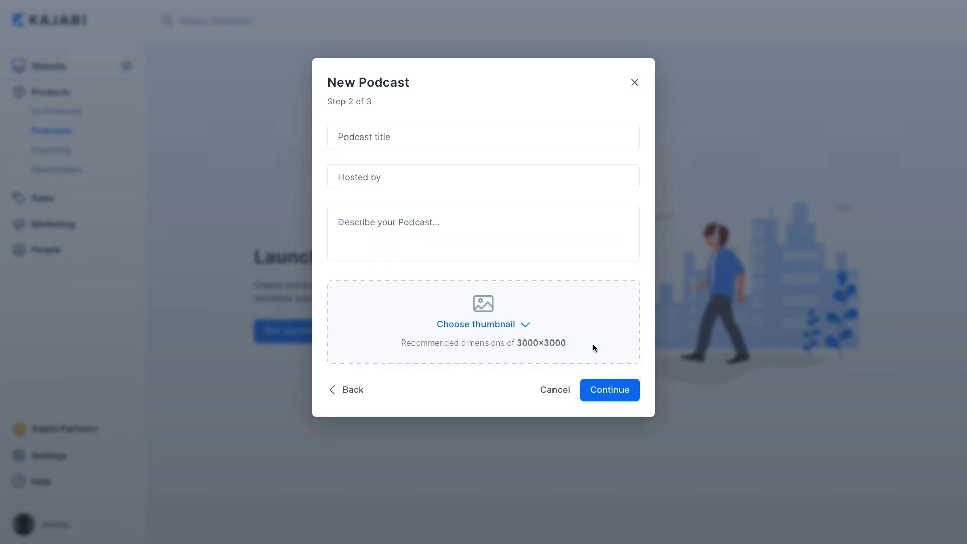
Enter title 'Jeremy's Podcast', the host's name and description 'All about products', then begin a thumbnail upload
{"action": "type", "text": "Jeremy's Podcast"}
{"action": "left_click", "coordinate": [411, 174]}
{"action": "type", "text": "Jeremy"}
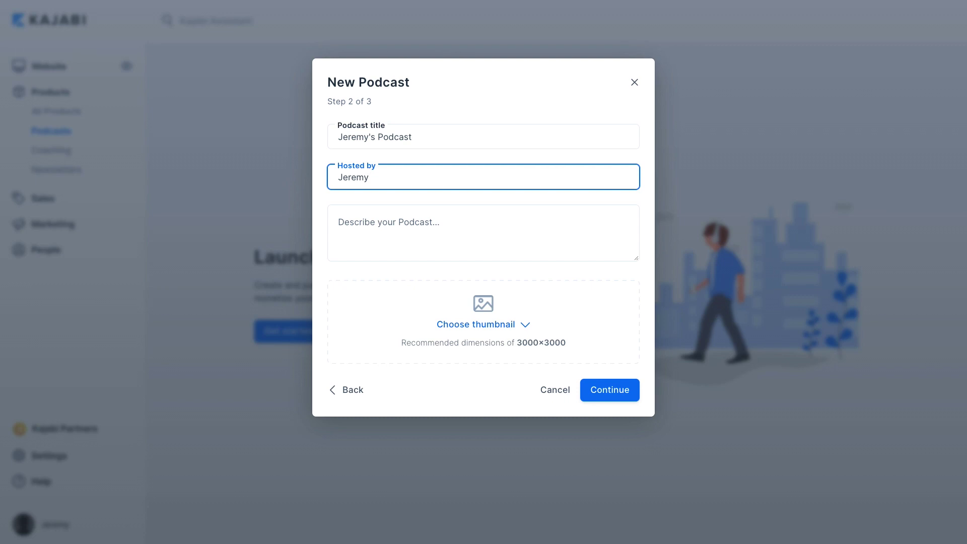
{"action": "left_click", "coordinate": [422, 220]}
{"action": "type", "text": "All about products!"}
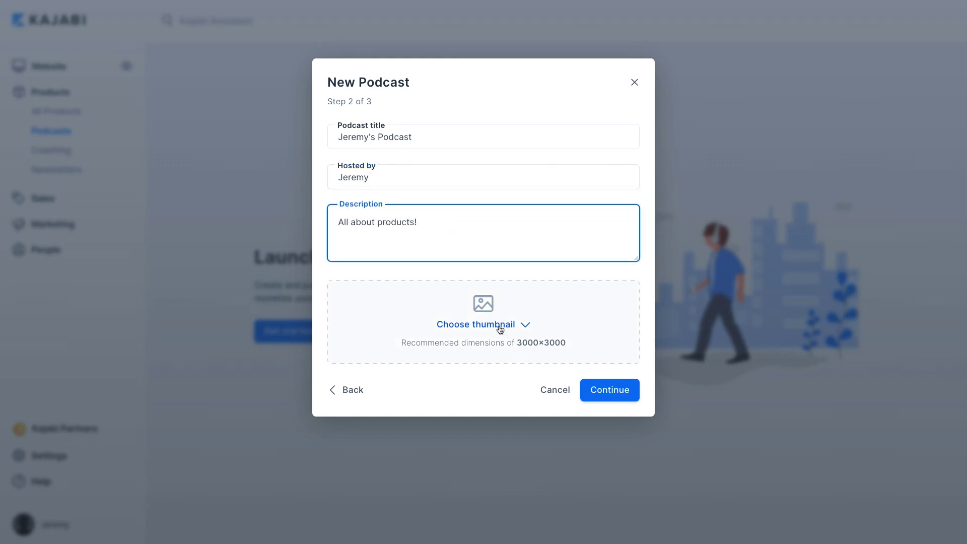
{"action": "left_click", "coordinate": [521, 330]}
{"action": "left_click", "coordinate": [477, 359]}
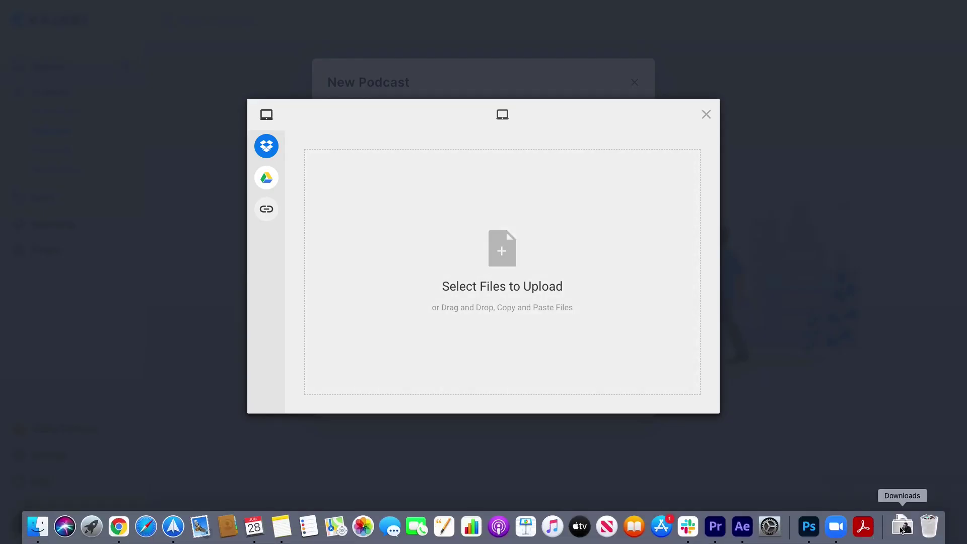
Upload the black-and-white portrait photo from Downloads, crop and save it as the thumbnail
{"action": "left_click", "coordinate": [902, 526]}
{"action": "left_click_drag", "start_coordinate": [902, 493], "coordinate": [600, 302]}
{"action": "left_click", "coordinate": [671, 397]}
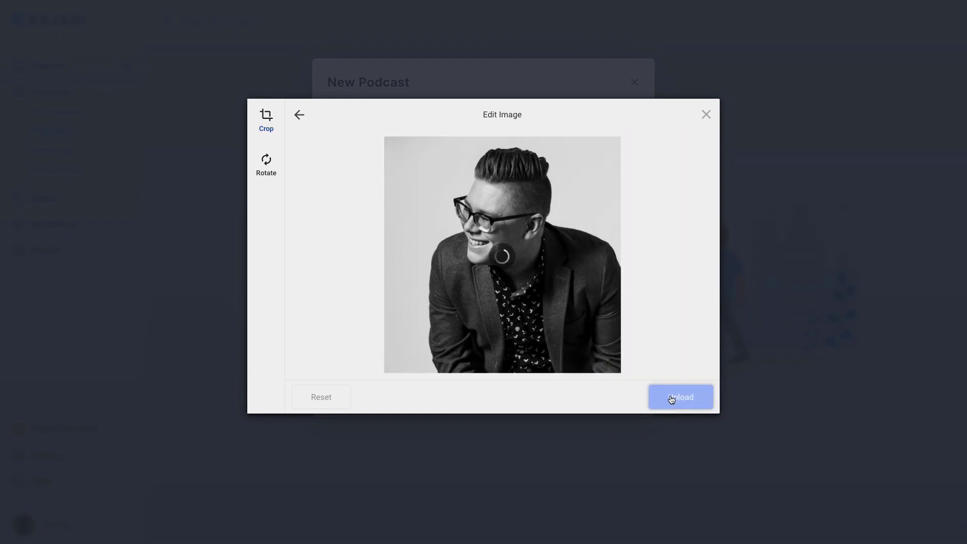
{"action": "left_click", "coordinate": [672, 399]}
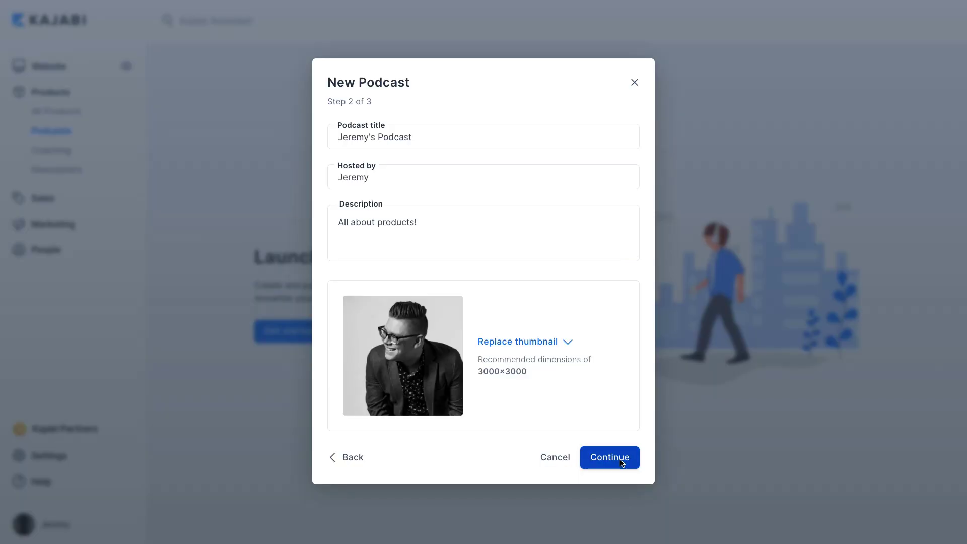
{"action": "left_click", "coordinate": [621, 460]}
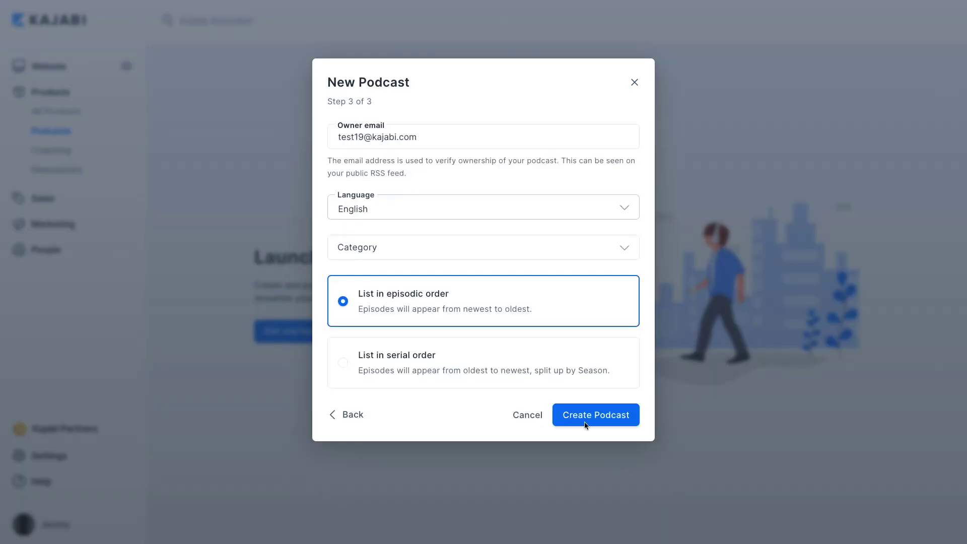
Select the owner email and keep the podcast language as English
{"action": "left_click", "coordinate": [428, 137]}
{"action": "double_click", "coordinate": [428, 137]}
{"action": "key", "text": "ctrl+a"}
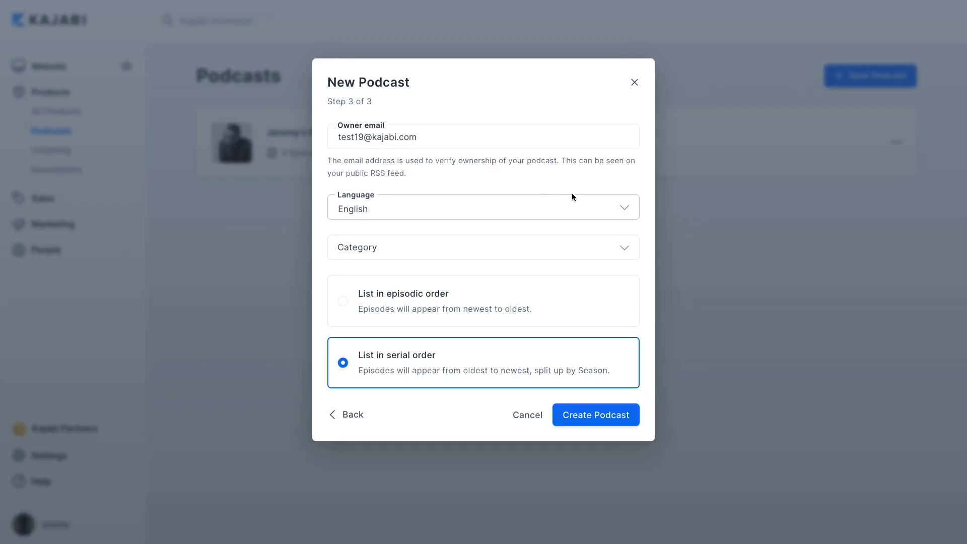
{"action": "left_click", "coordinate": [621, 207]}
{"action": "scroll", "coordinate": [541, 267], "scroll_direction": "down", "scroll_amount": 5}
{"action": "scroll", "coordinate": [535, 280], "scroll_direction": "down", "scroll_amount": 15}
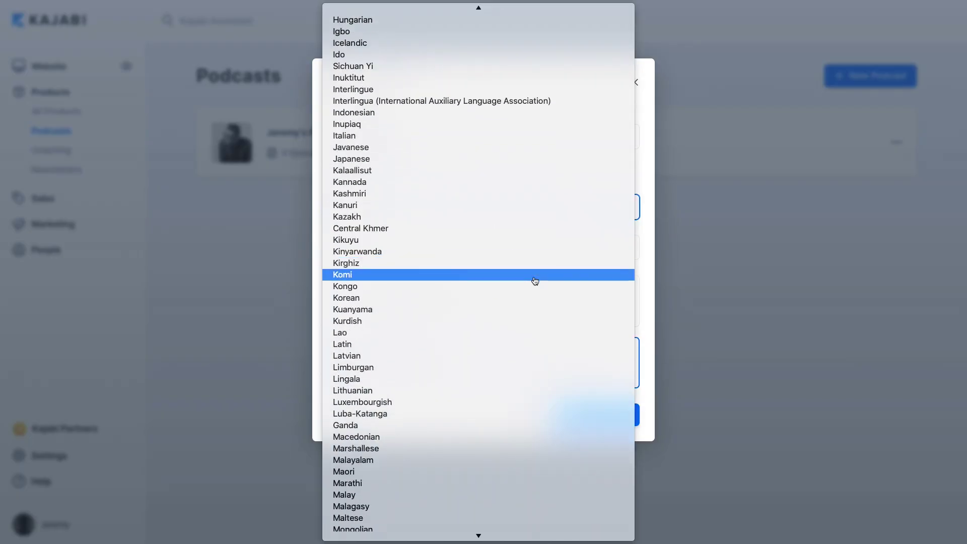
{"action": "left_click", "coordinate": [646, 220]}
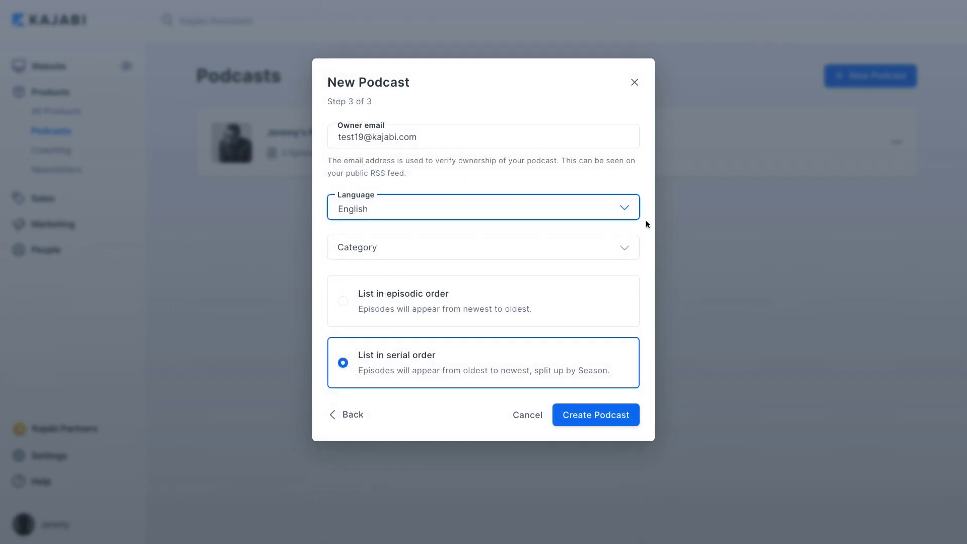
Set category to Business, choose newest-first episodic order, and create the podcast
{"action": "left_click", "coordinate": [625, 249]}
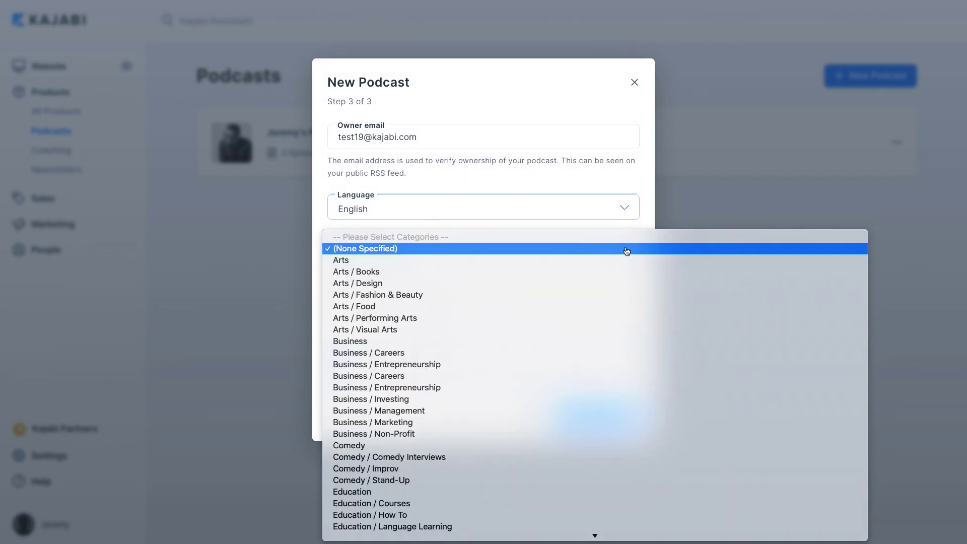
{"action": "left_click", "coordinate": [424, 346]}
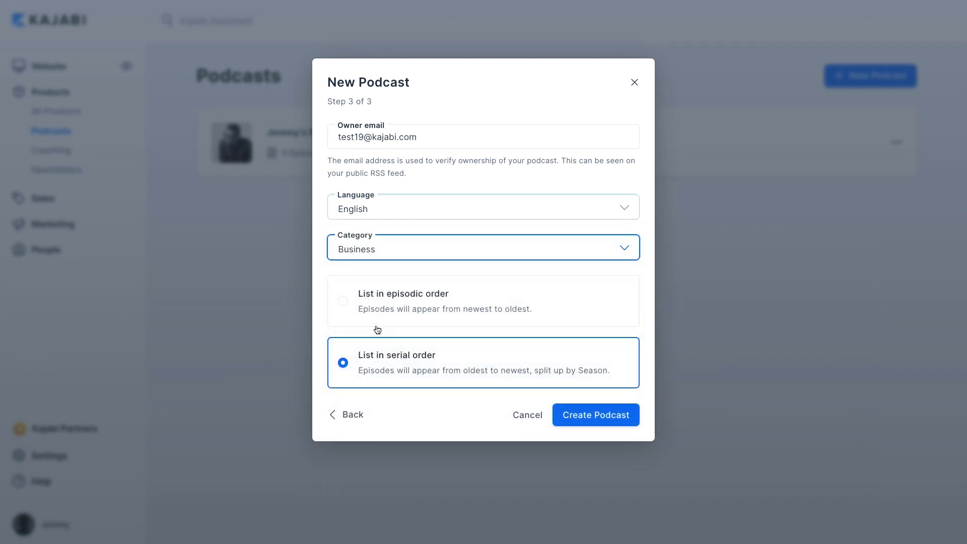
{"action": "left_click", "coordinate": [344, 309]}
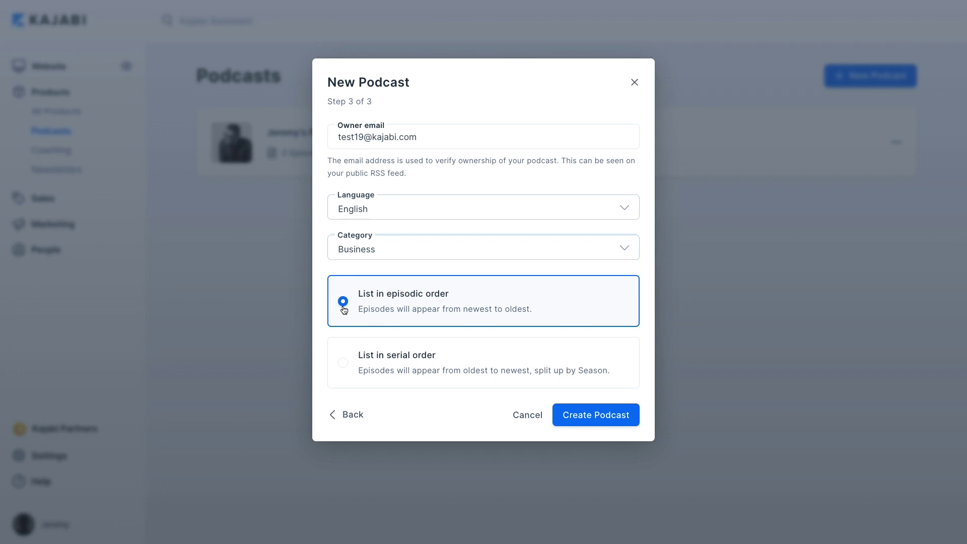
{"action": "left_click", "coordinate": [341, 363]}
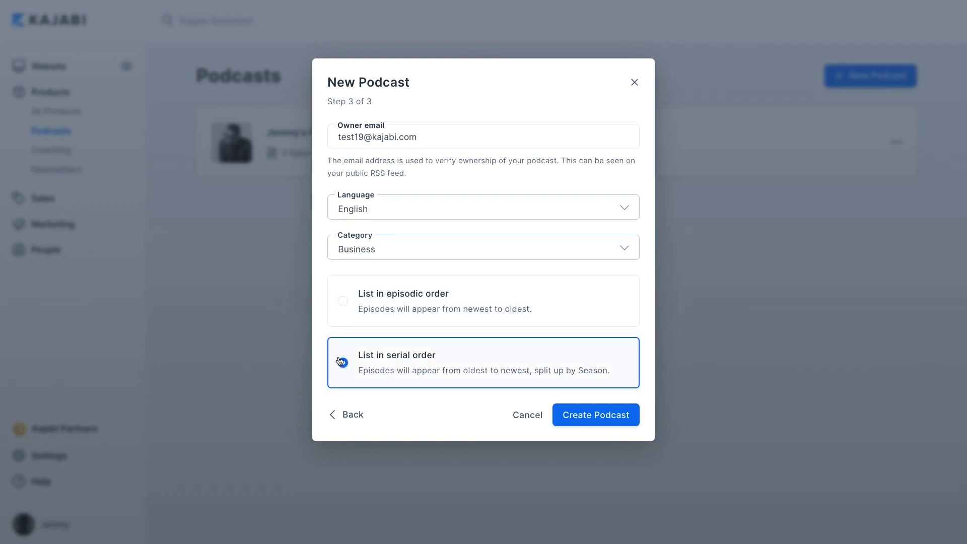
{"action": "left_click", "coordinate": [344, 304]}
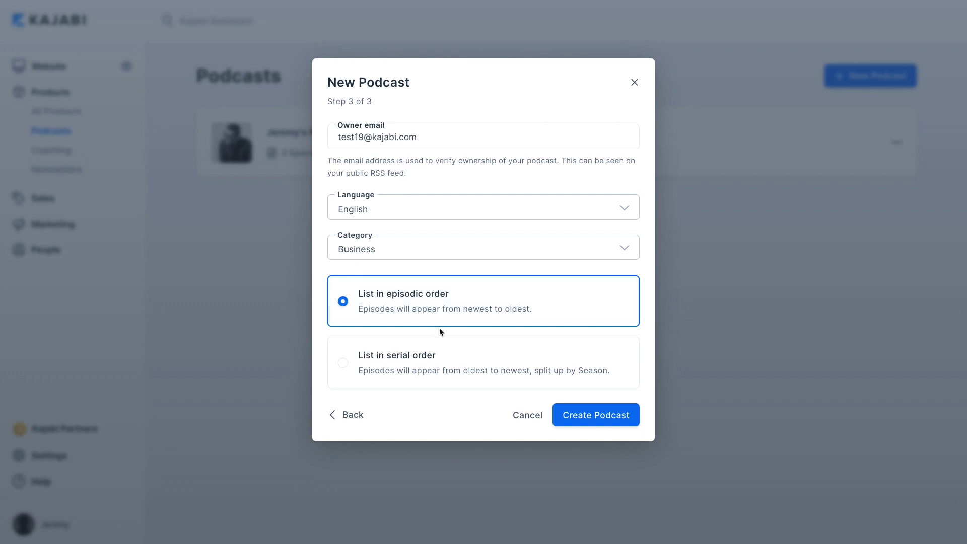
{"action": "left_click", "coordinate": [582, 420]}
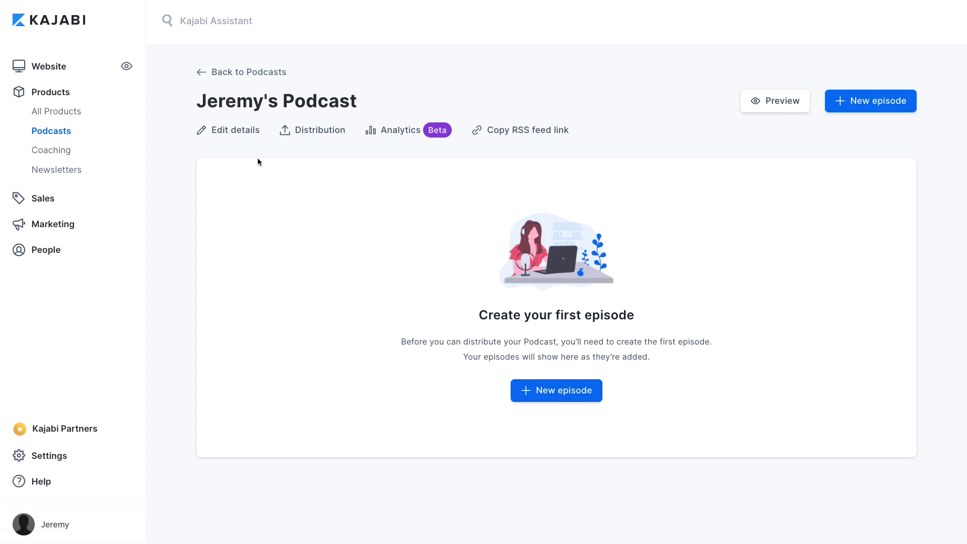
Reopen the podcast details and review title, host, description, thumbnail and categories
{"action": "left_click", "coordinate": [237, 130]}
{"action": "scroll", "coordinate": [486, 268], "scroll_direction": "down", "scroll_amount": 2}
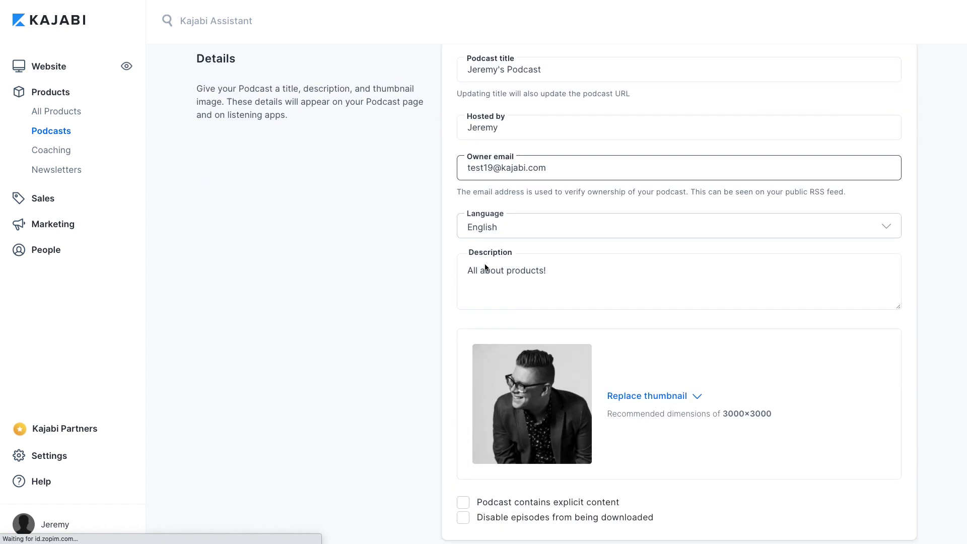
{"action": "scroll", "coordinate": [486, 268], "scroll_direction": "down", "scroll_amount": 3}
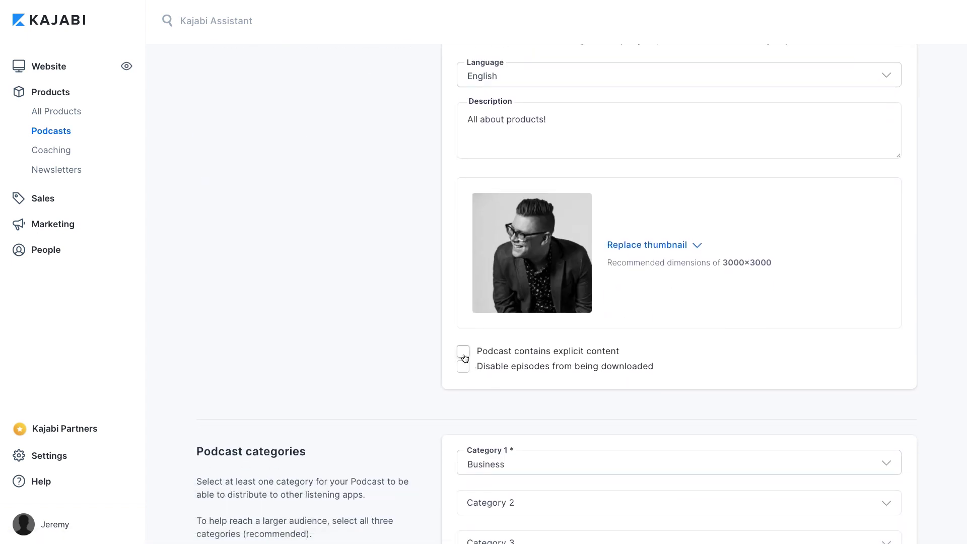
{"action": "scroll", "coordinate": [465, 358], "scroll_direction": "down", "scroll_amount": 5}
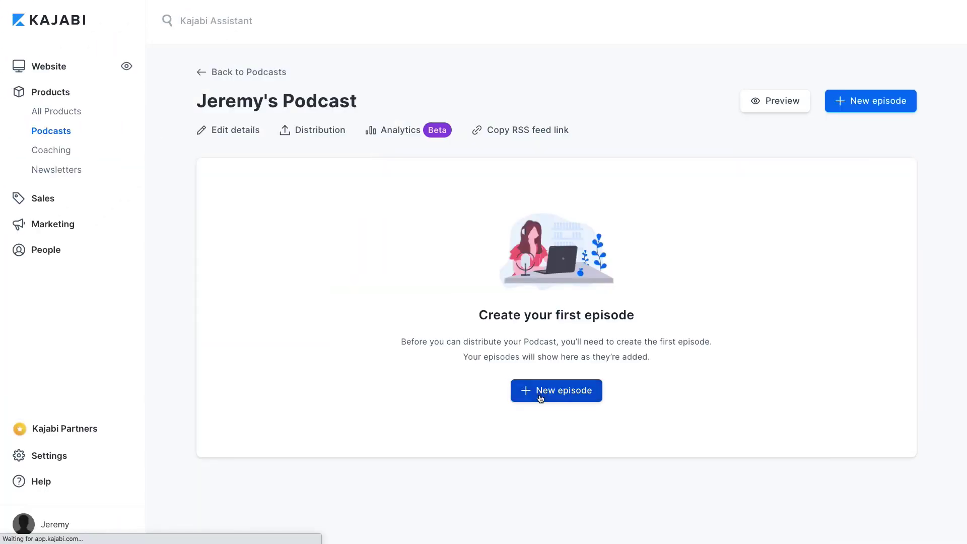
Create episode 'Podcasts' of type Episode in new Season 1 with show notes 'All about podcasts', adding audio
{"action": "left_click", "coordinate": [539, 394]}
{"action": "left_click", "coordinate": [547, 124]}
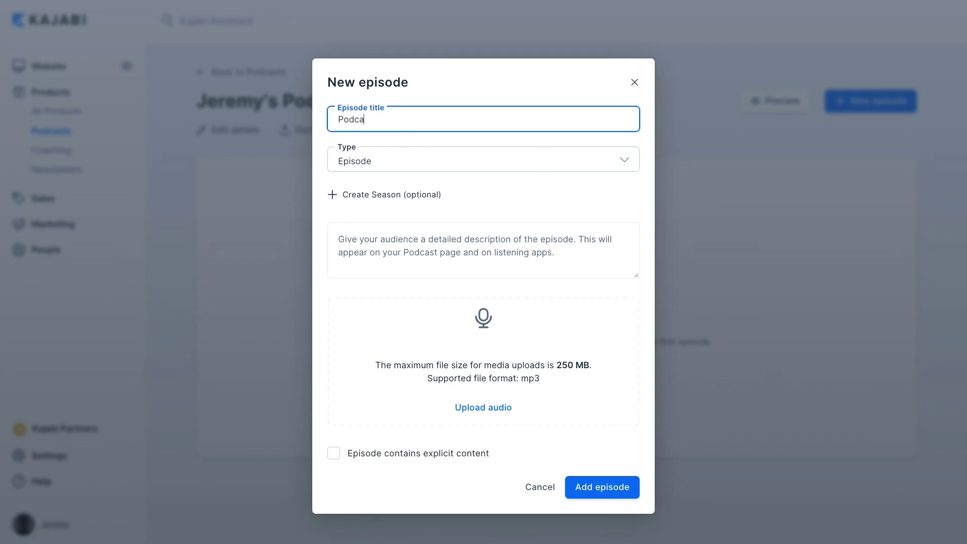
{"action": "left_click", "coordinate": [637, 164]}
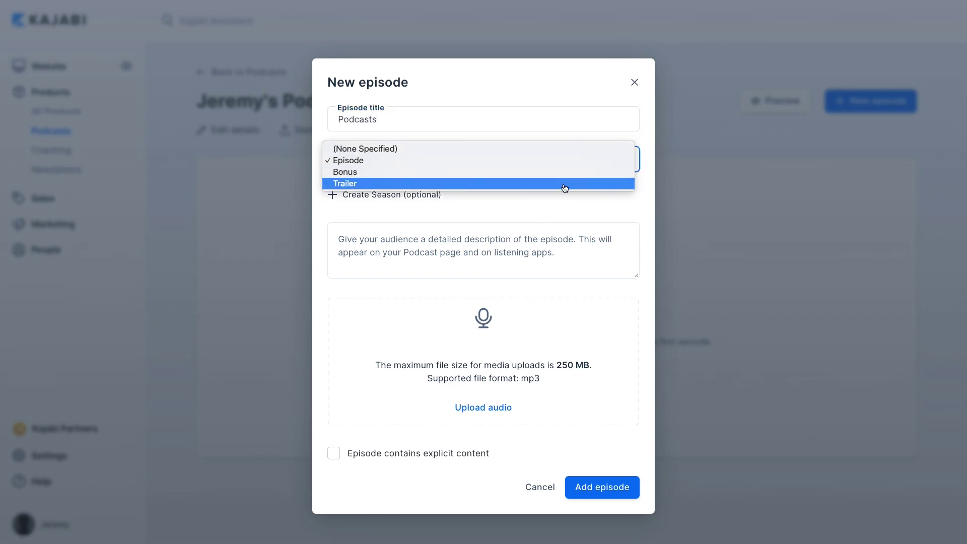
{"action": "left_click", "coordinate": [556, 205]}
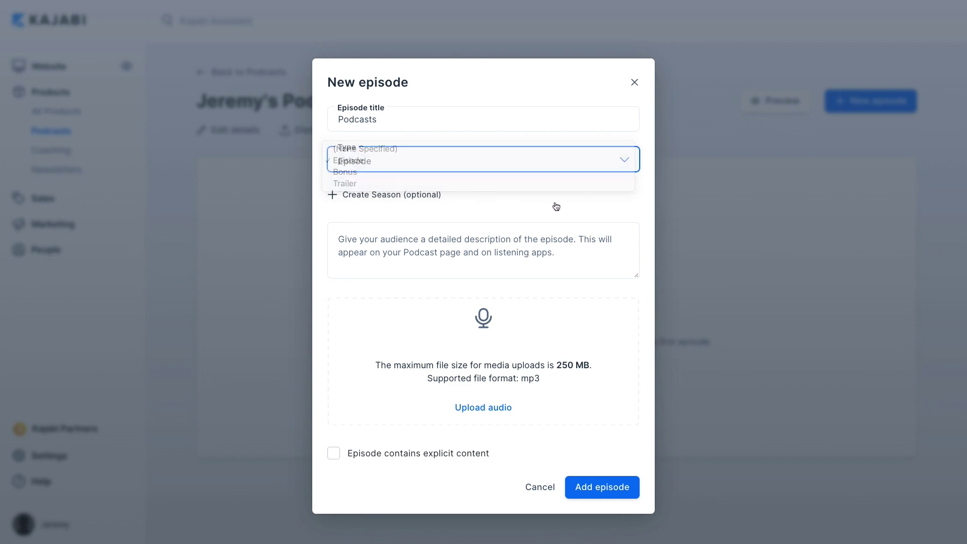
{"action": "left_click", "coordinate": [398, 198]}
{"action": "left_click", "coordinate": [380, 257]}
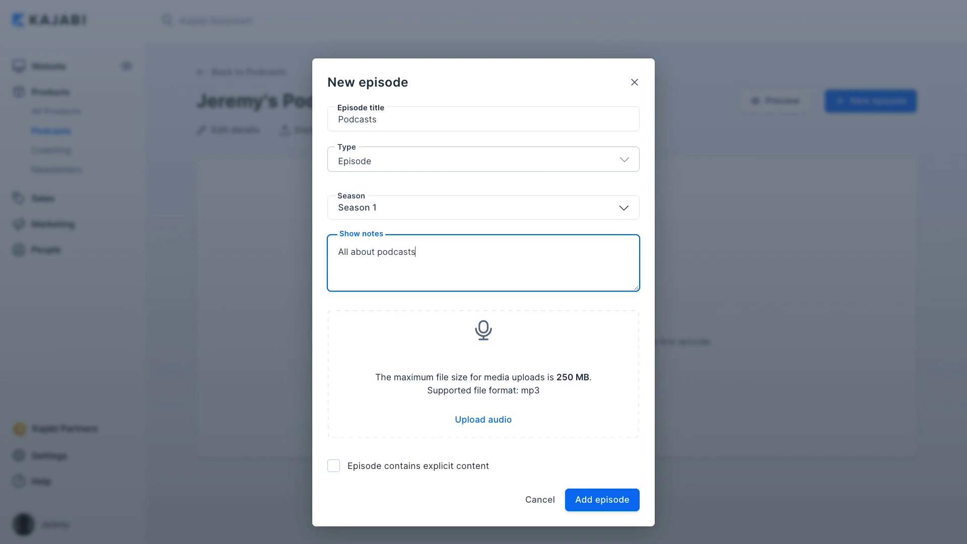
{"action": "left_click", "coordinate": [466, 421]}
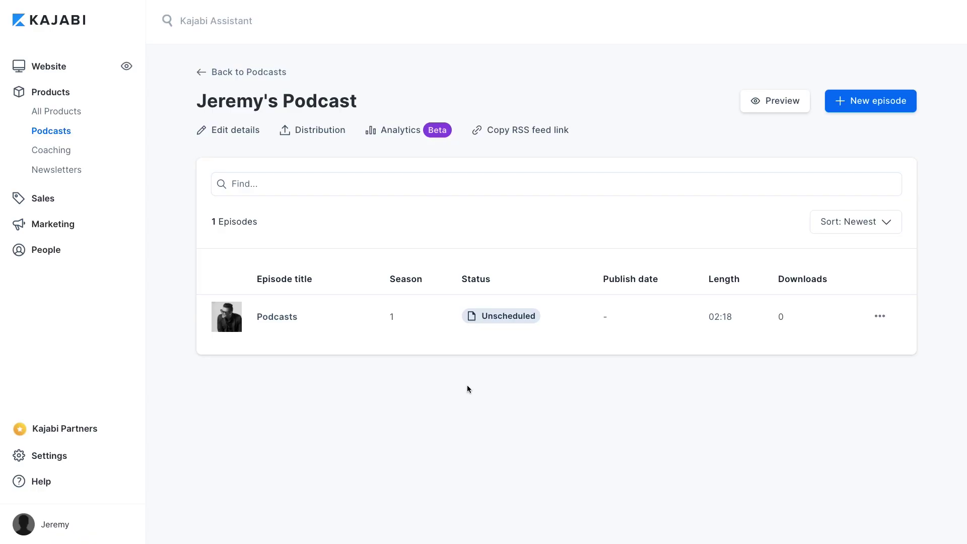
Schedule the Podcasts episode for July 05, 2021 at 12:00AM and copy its episode link
{"action": "left_click", "coordinate": [288, 319]}
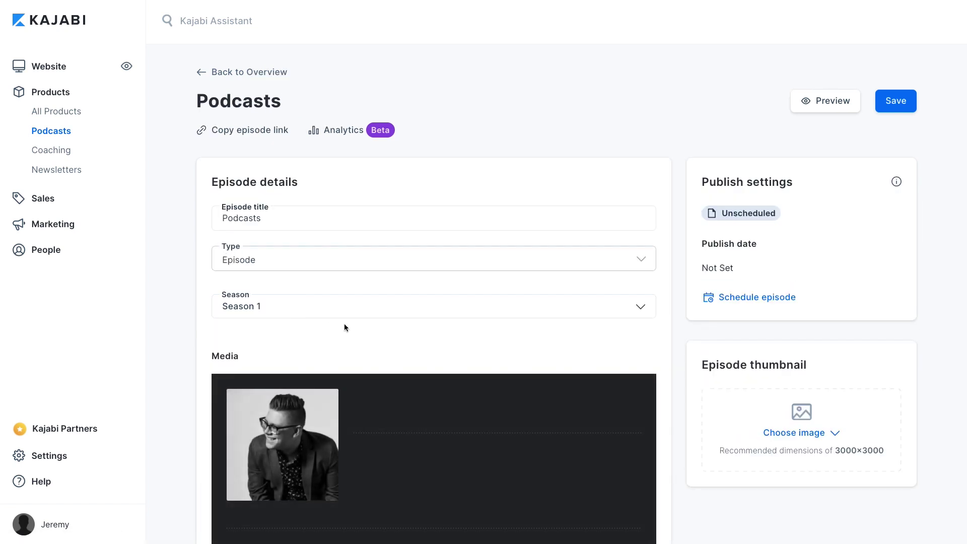
{"action": "left_click", "coordinate": [722, 300]}
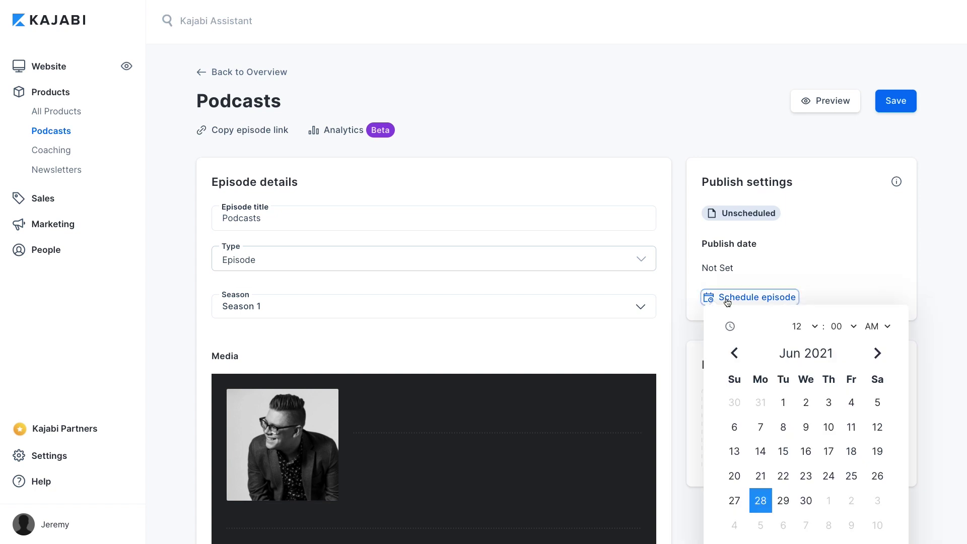
{"action": "scroll", "coordinate": [762, 441], "scroll_direction": "down", "scroll_amount": 1}
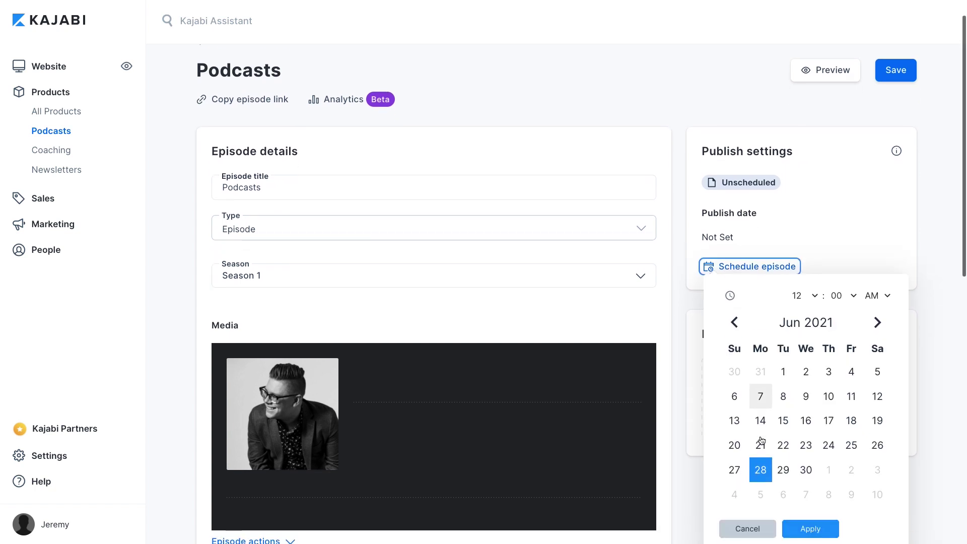
{"action": "left_click", "coordinate": [761, 496]}
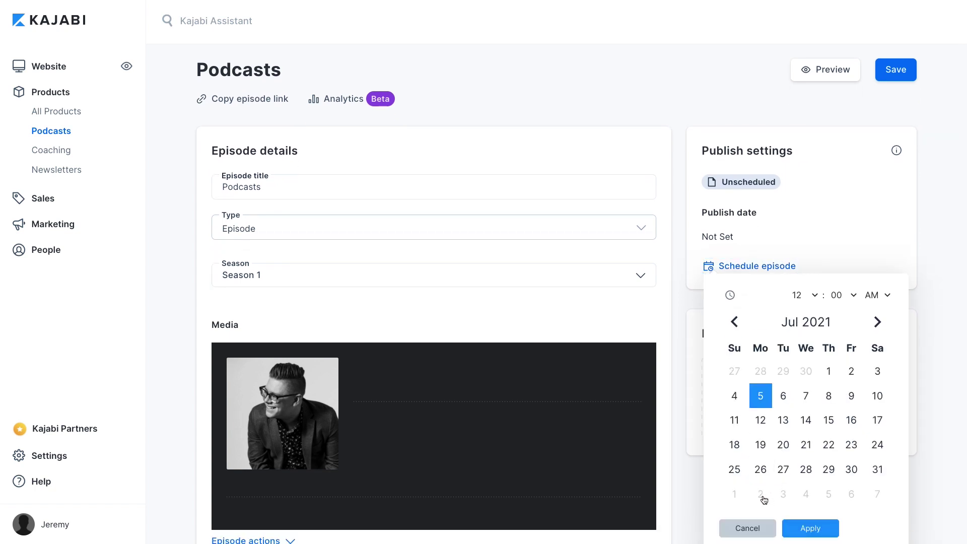
{"action": "left_click", "coordinate": [795, 527]}
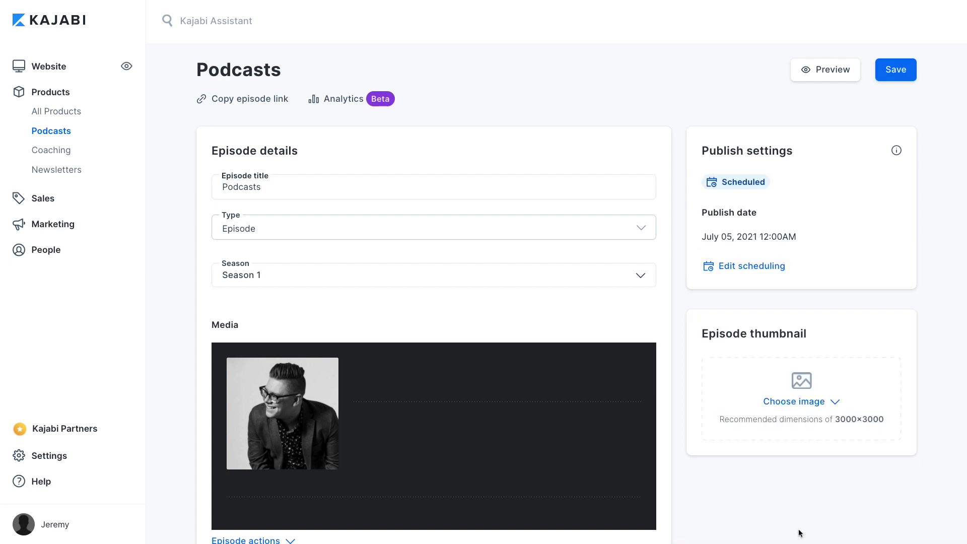
{"action": "scroll", "coordinate": [663, 353], "scroll_direction": "up", "scroll_amount": 1}
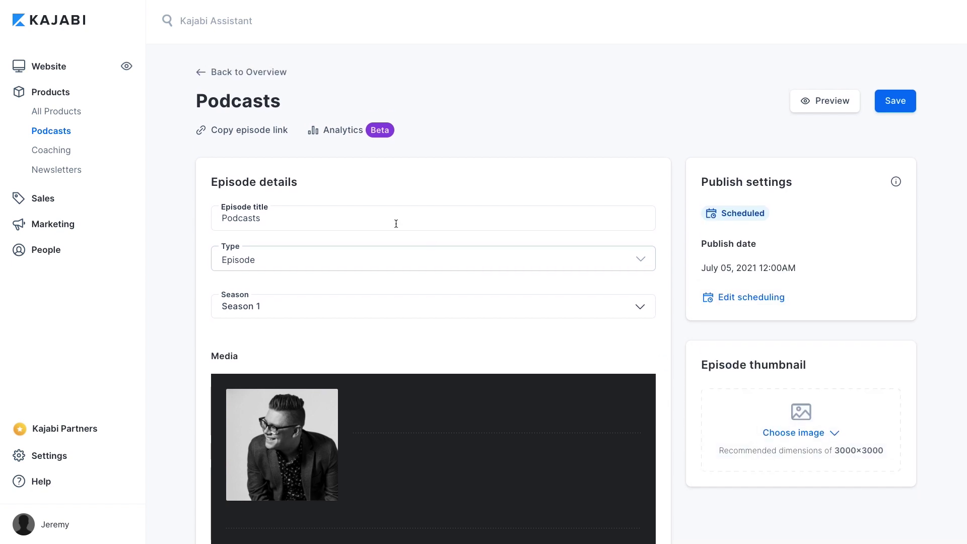
{"action": "left_click", "coordinate": [268, 133]}
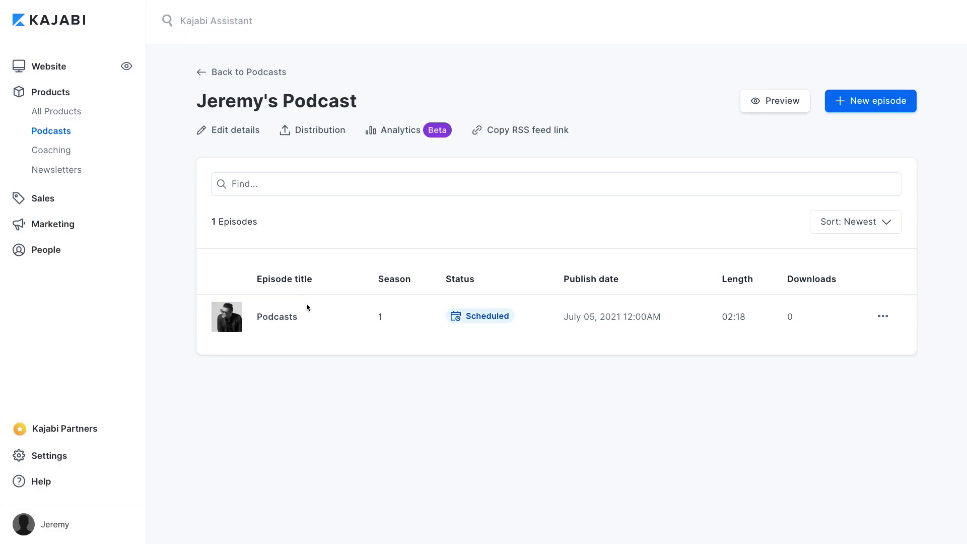
{"action": "left_click", "coordinate": [314, 131]}
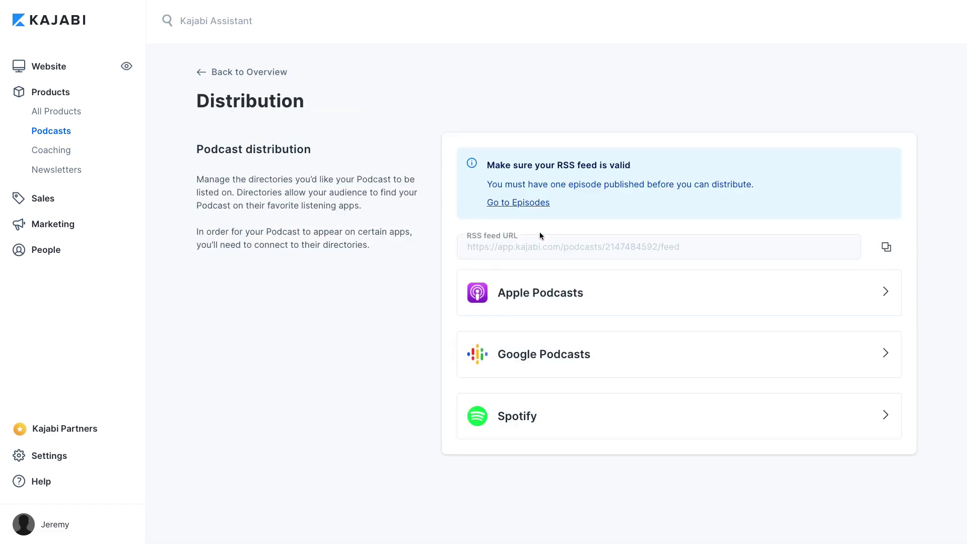
{"action": "left_click", "coordinate": [887, 298]}
{"action": "scroll", "coordinate": [886, 294], "scroll_direction": "down", "scroll_amount": 2}
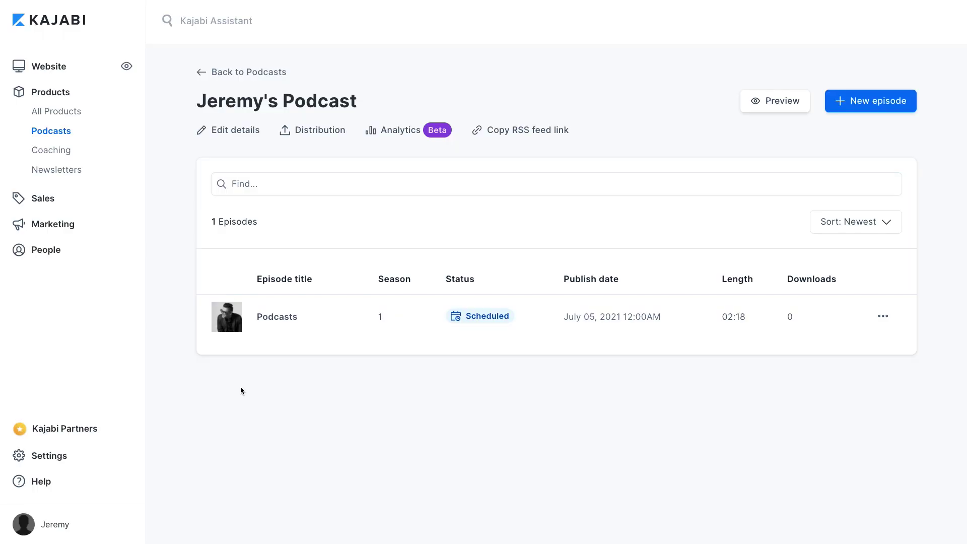
Open the Podcasts episode and preview its public page
{"action": "left_click", "coordinate": [269, 323]}
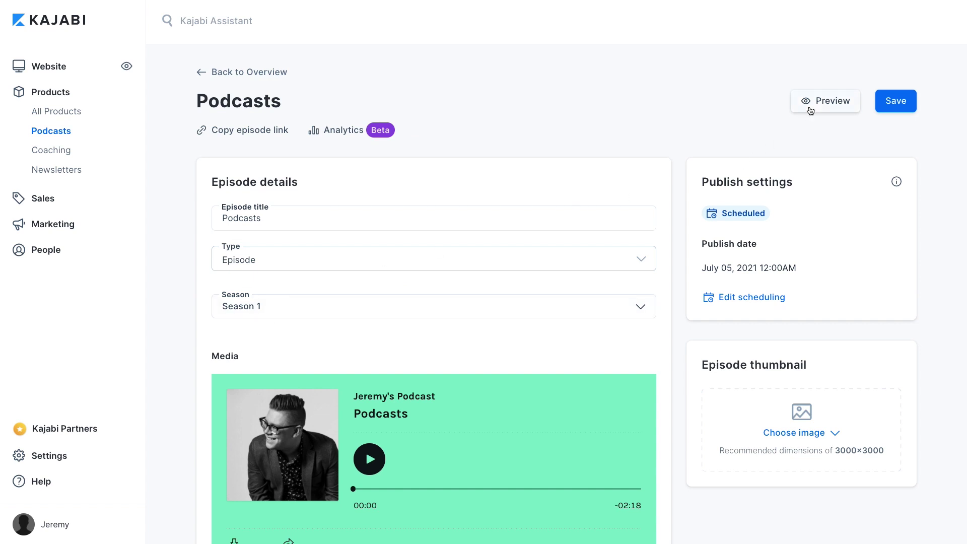
{"action": "left_click", "coordinate": [825, 101]}
{"action": "scroll", "coordinate": [809, 106], "scroll_direction": "down", "scroll_amount": 2}
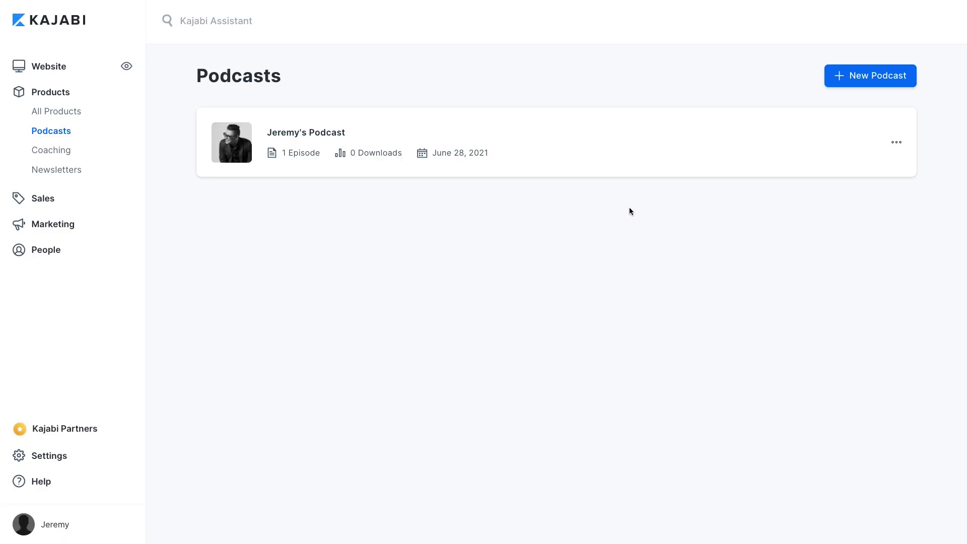
Add a new Private Podcast, then open Jeremy's Premium Podcast and go to its Offers
{"action": "left_click", "coordinate": [865, 75]}
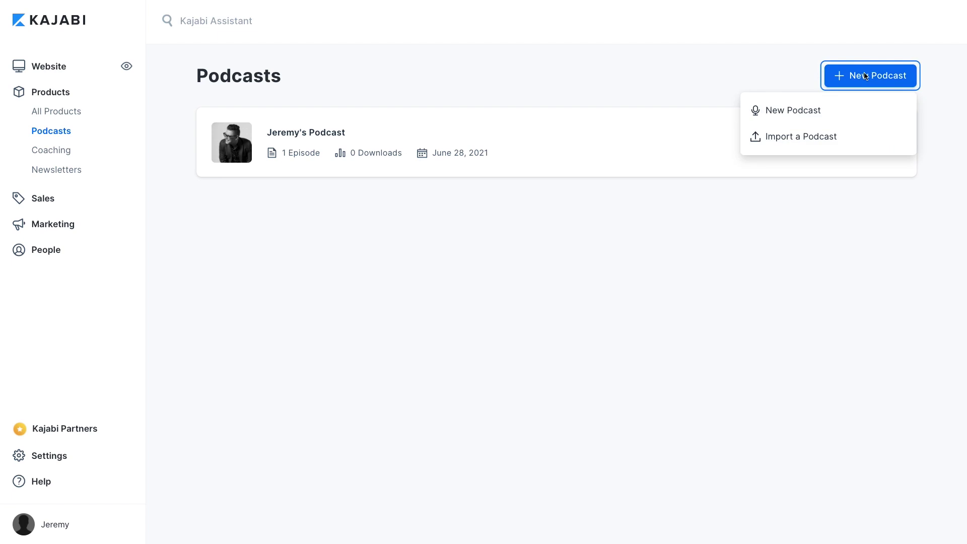
{"action": "left_click", "coordinate": [817, 111]}
{"action": "left_click", "coordinate": [590, 203]}
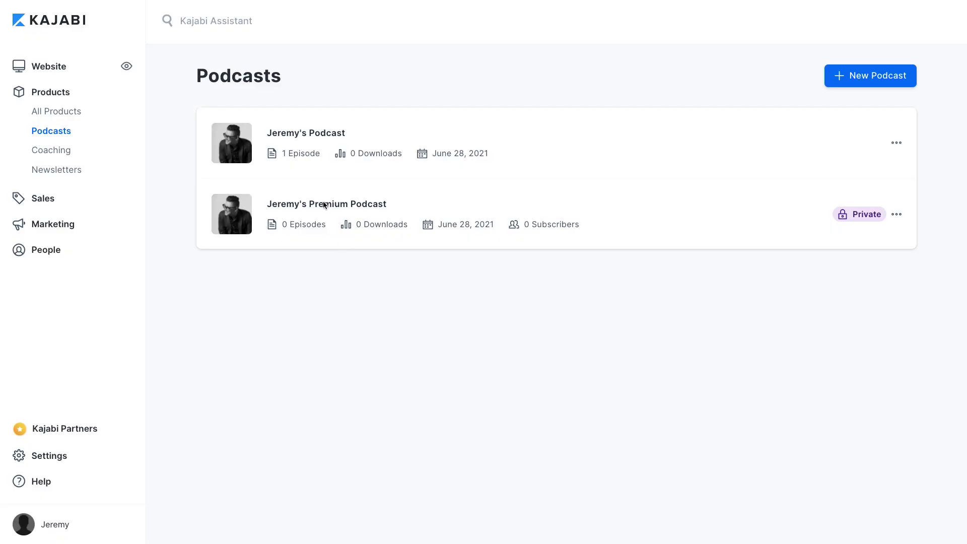
{"action": "left_click", "coordinate": [324, 205]}
{"action": "left_click", "coordinate": [311, 130]}
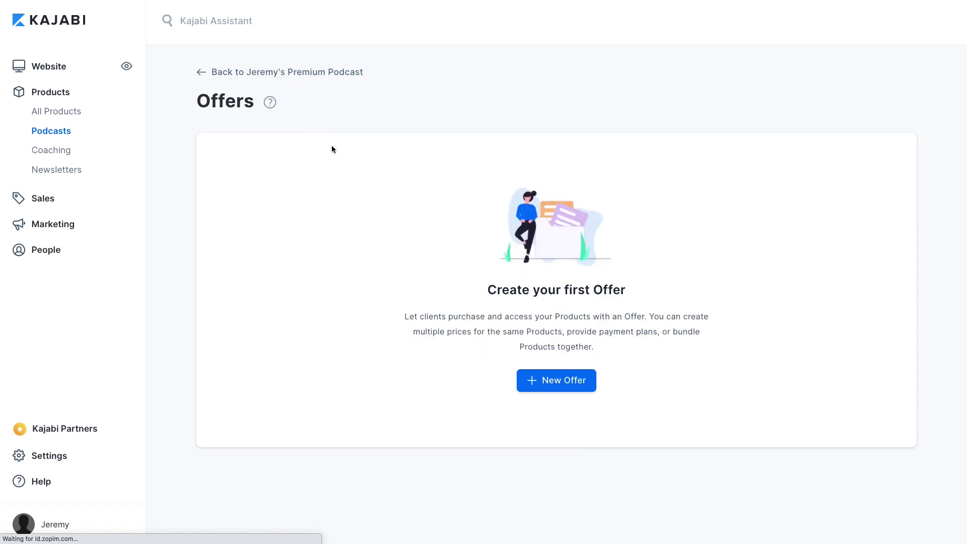
Create and save a new offer titled 'Podcast Offer' for Jeremy's Premium Podcast
{"action": "left_click", "coordinate": [543, 381]}
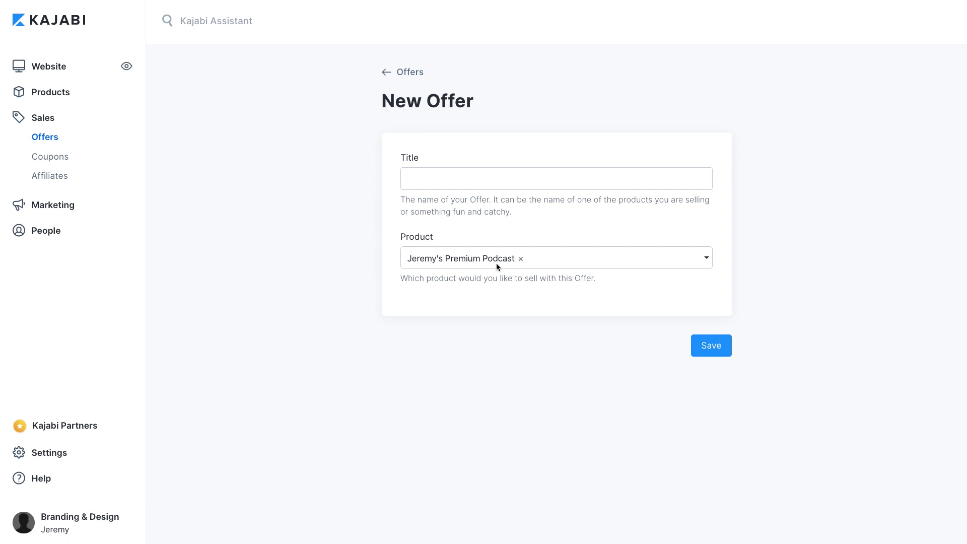
{"action": "left_click", "coordinate": [452, 186]}
{"action": "type", "text": "Podcast Offer"}
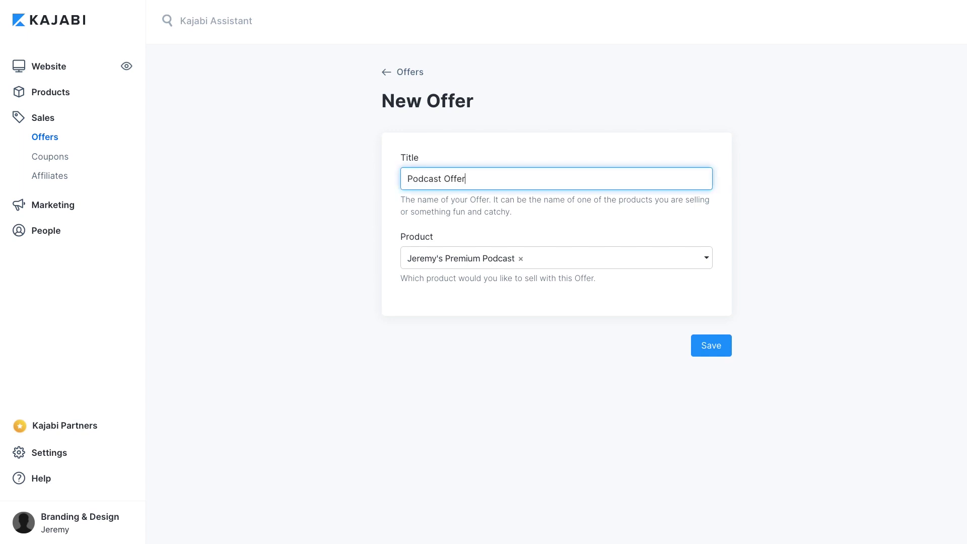
{"action": "left_click", "coordinate": [699, 344]}
{"action": "scroll", "coordinate": [626, 301], "scroll_direction": "down", "scroll_amount": 1}
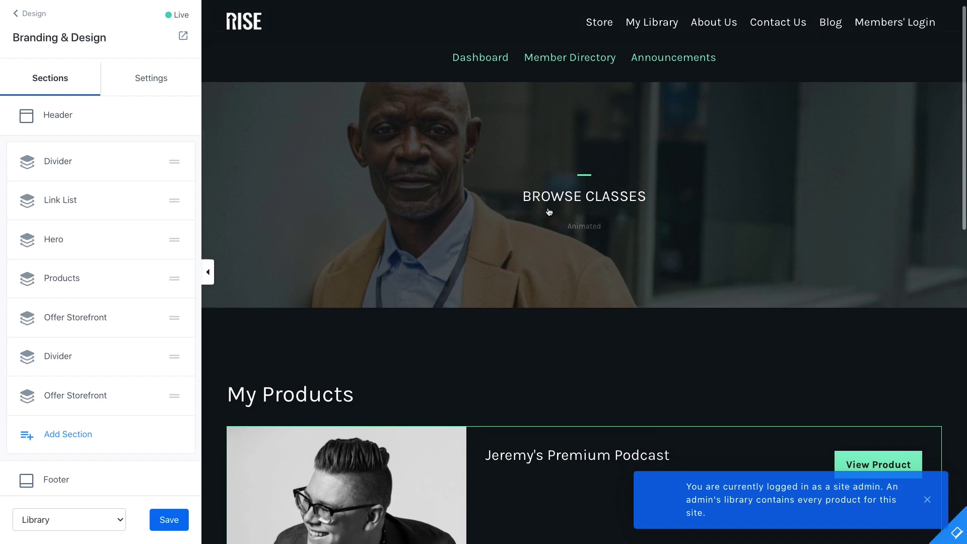
Preview the whole site from the My Products section to see Jeremy's Premium Podcast listed
{"action": "scroll", "coordinate": [548, 211], "scroll_direction": "down", "scroll_amount": 5}
{"action": "left_click", "coordinate": [510, 284]}
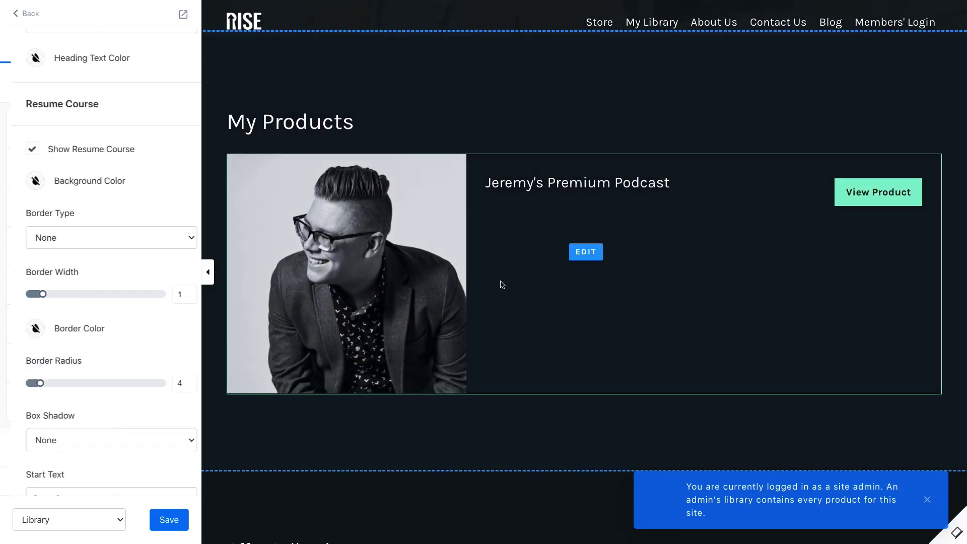
{"action": "left_click", "coordinate": [183, 14]}
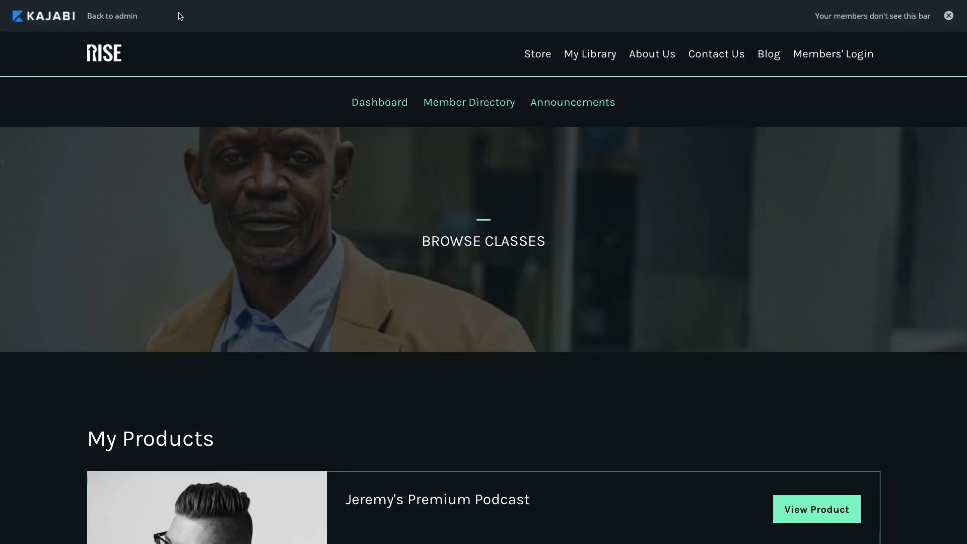
{"action": "scroll", "coordinate": [211, 191], "scroll_direction": "down", "scroll_amount": 5}
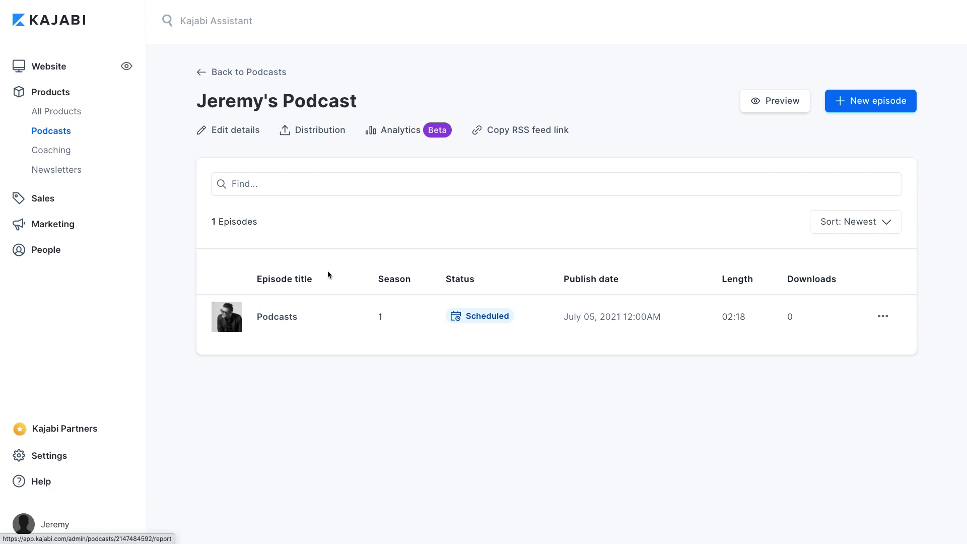
Open the scheduled 'Podcasts' episode of Jeremy's Podcast for editing
{"action": "left_click", "coordinate": [287, 321]}
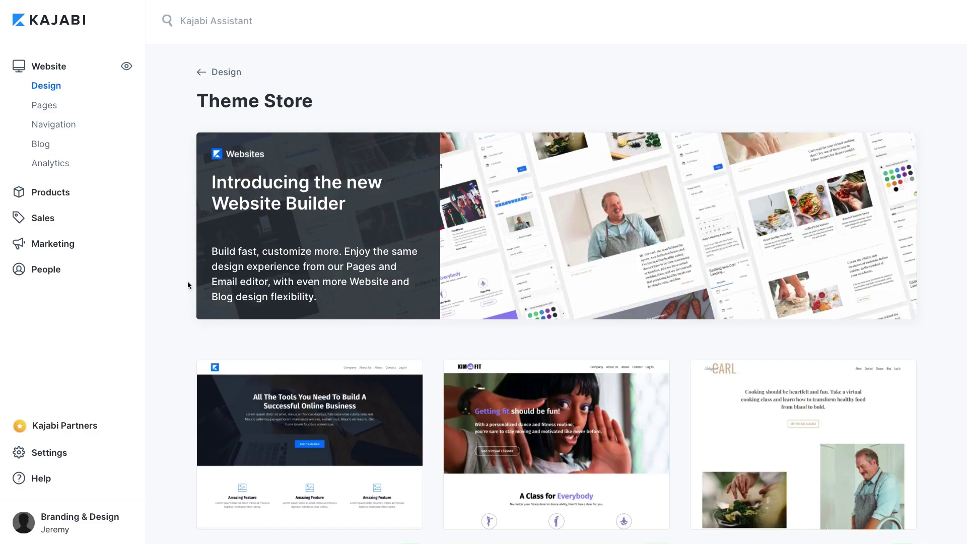
Switch the lesson media from Video to Audio, ending on Assessment
{"action": "scroll", "coordinate": [188, 282], "scroll_direction": "down", "scroll_amount": 7}
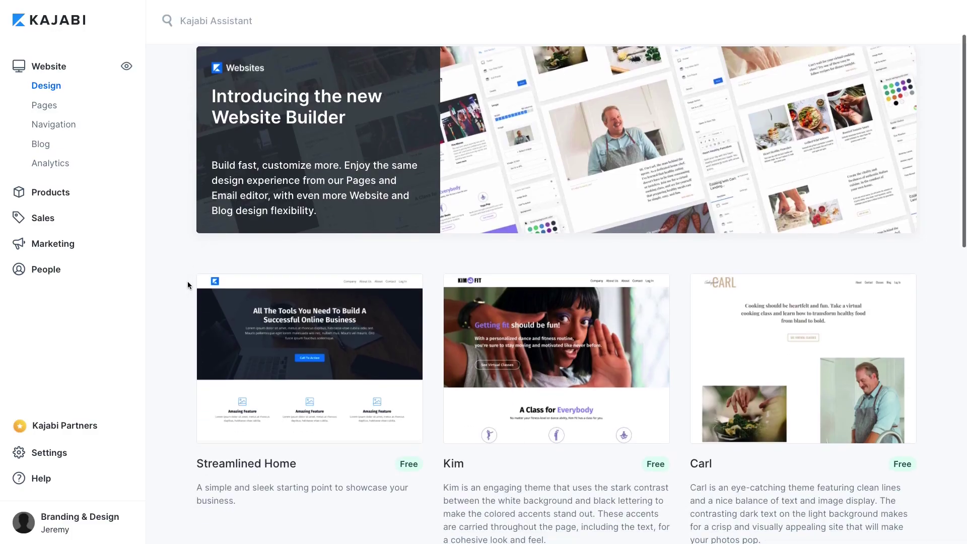
{"action": "scroll", "coordinate": [187, 281], "scroll_direction": "down", "scroll_amount": 3}
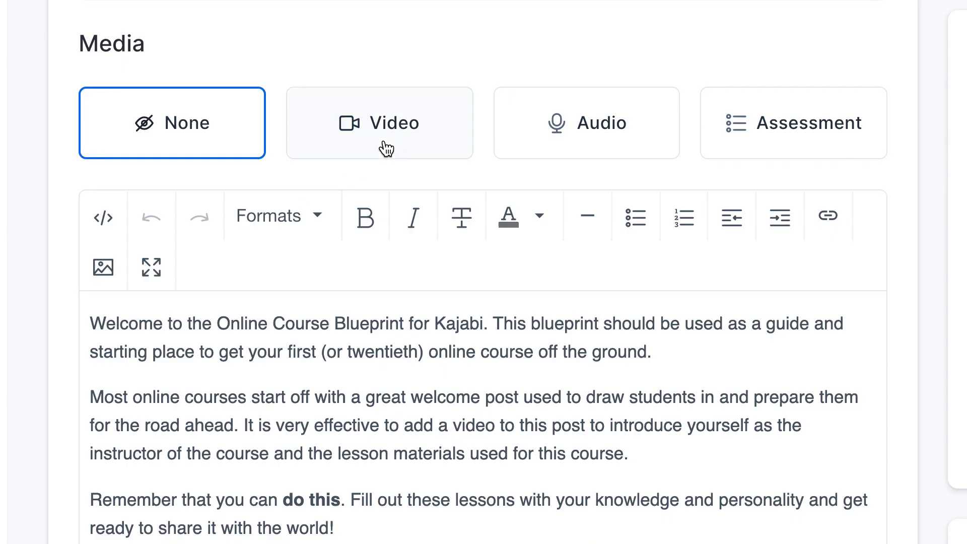
{"action": "left_click", "coordinate": [386, 146]}
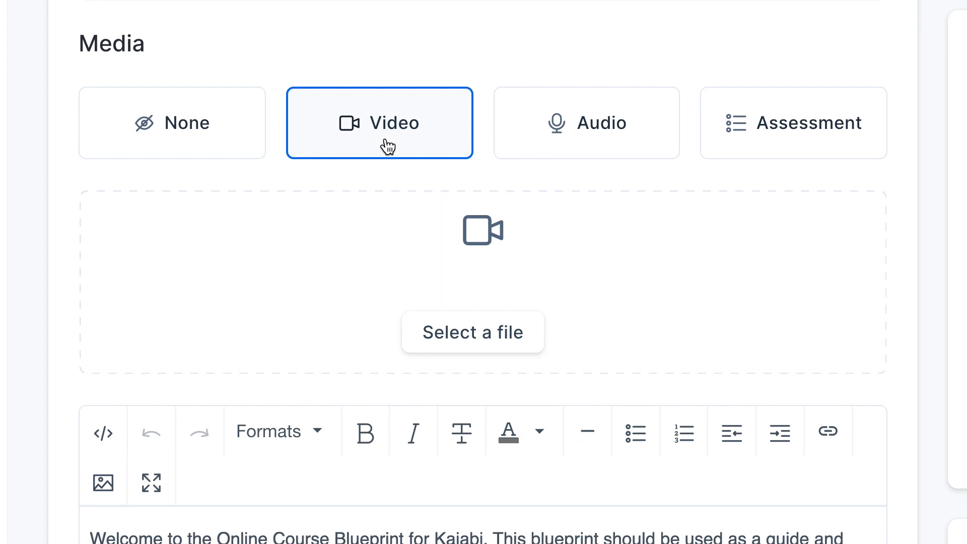
{"action": "left_click", "coordinate": [559, 137]}
{"action": "left_click", "coordinate": [756, 144]}
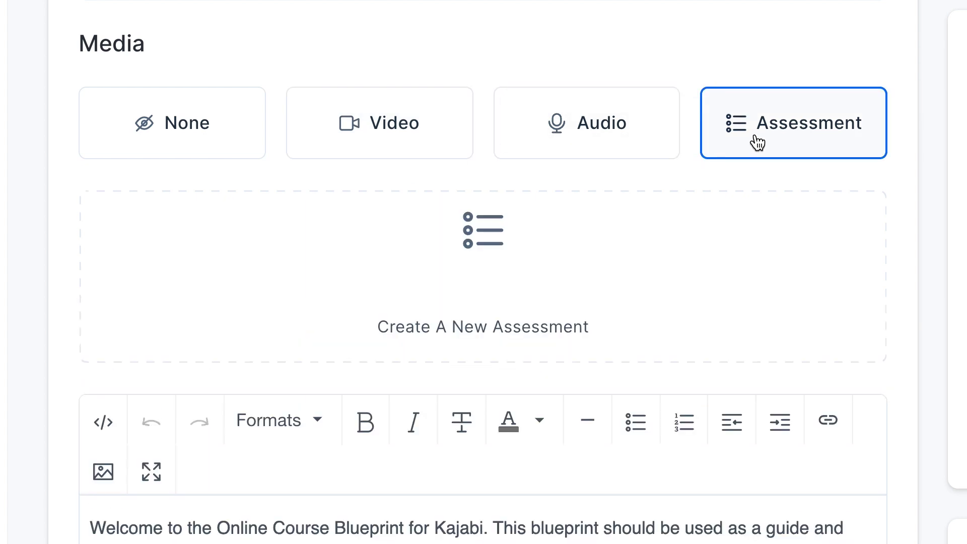